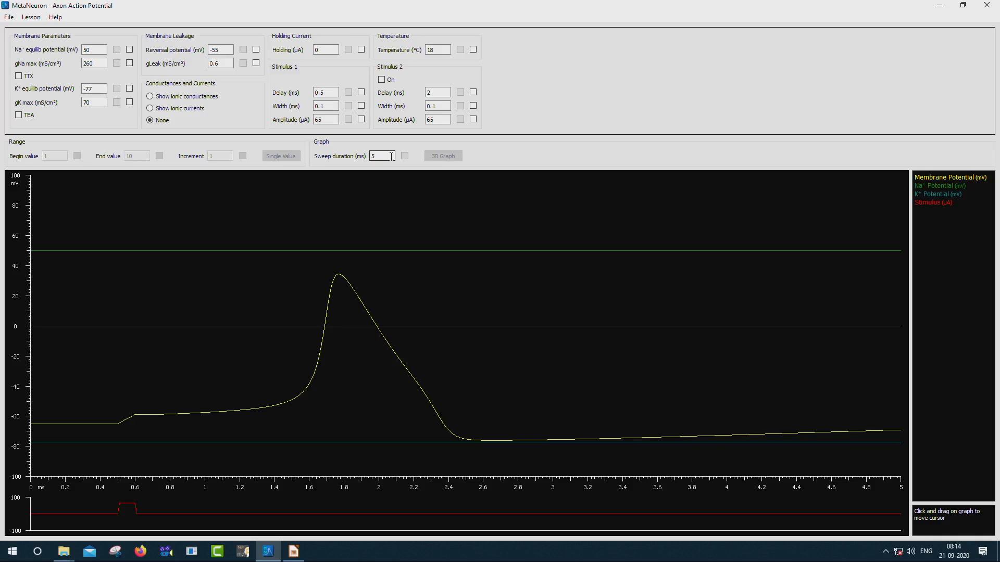
# Set the graph's sweep duration to 10 ms and then extend it to 20 ms.
pyautogui.doubleClick(389, 158)
pyautogui.write('10')
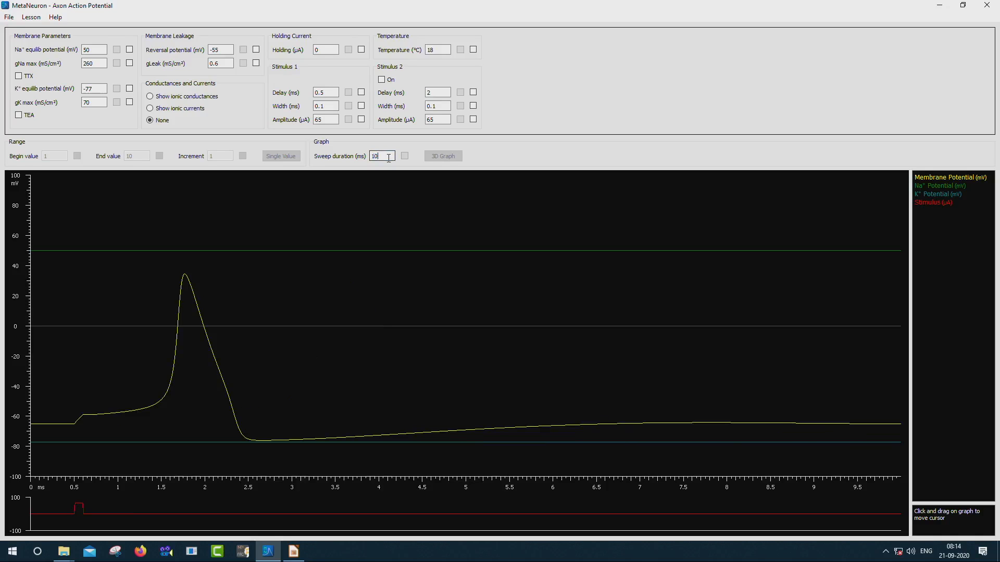
pyautogui.press('BackSpace')
pyautogui.press('BackSpace')
pyautogui.write('20')
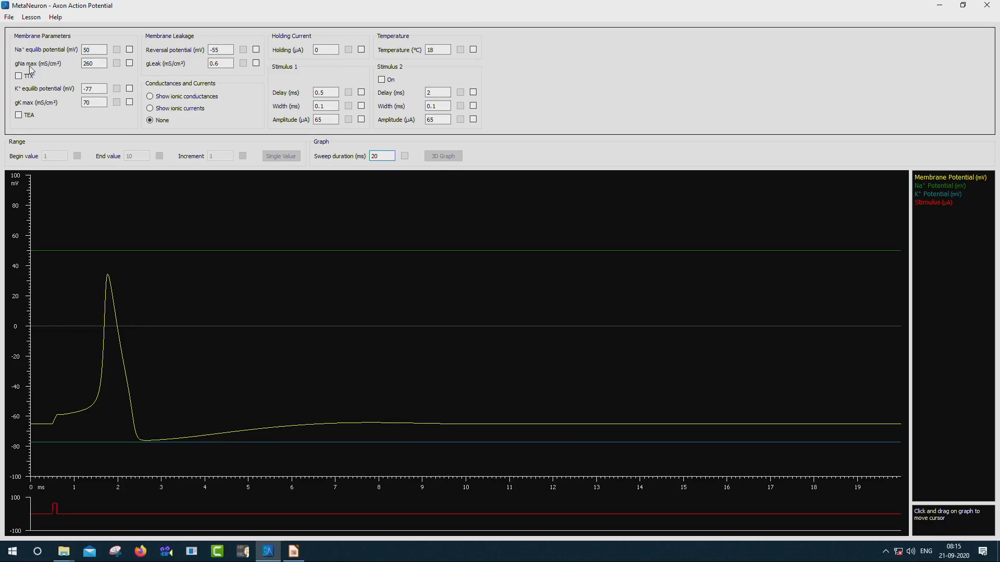
# Test the TTX block on the action potential and remove it, then test and remove the TEA block.
pyautogui.click(93, 64)
pyautogui.click(93, 90)
pyautogui.click(90, 107)
pyautogui.click(19, 77)
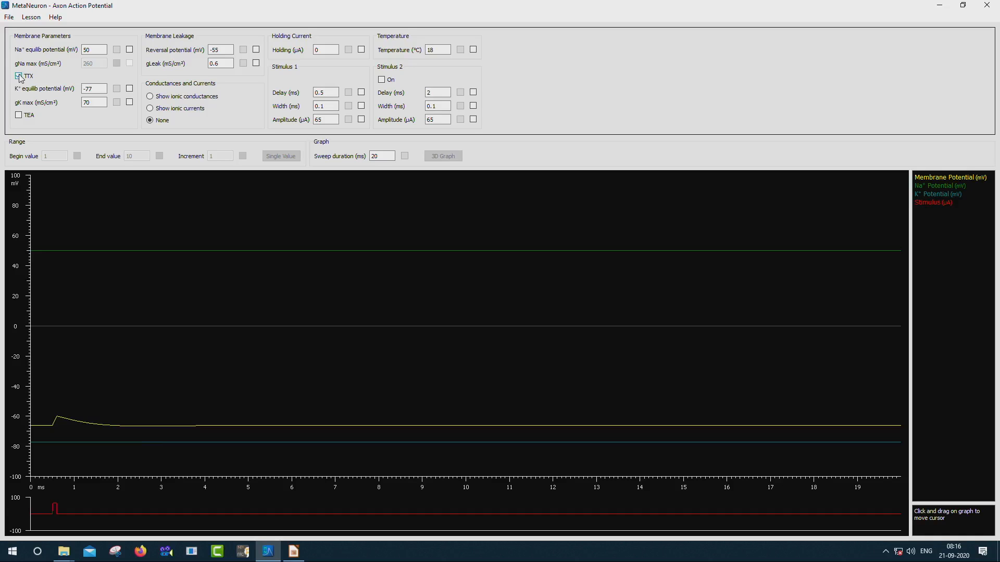
pyautogui.click(19, 76)
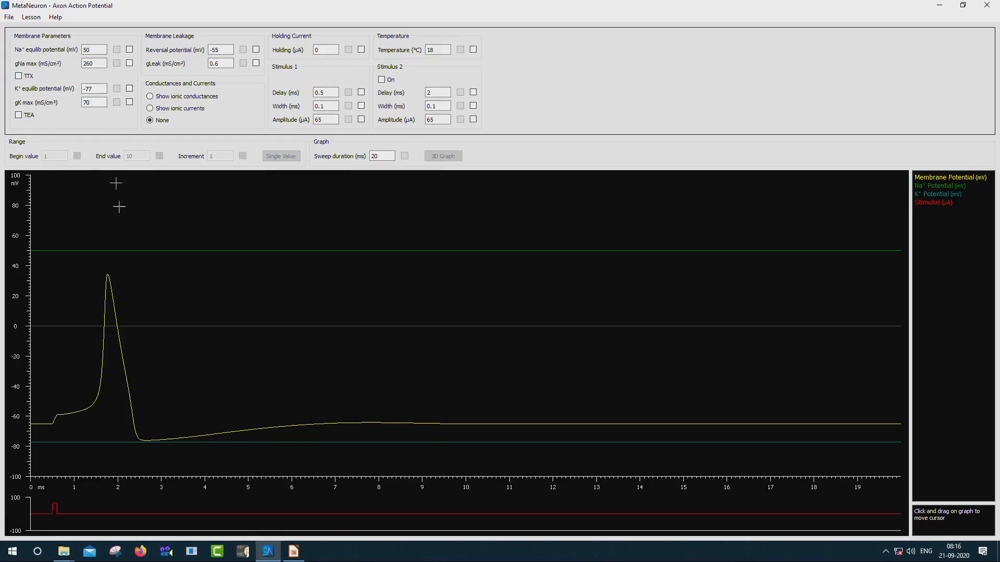
pyautogui.click(19, 115)
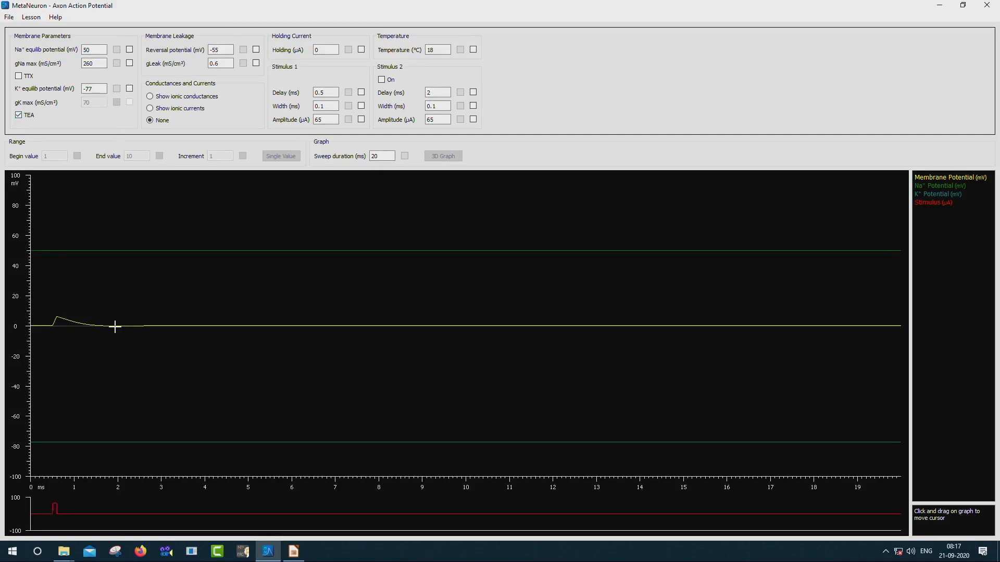
pyautogui.click(19, 116)
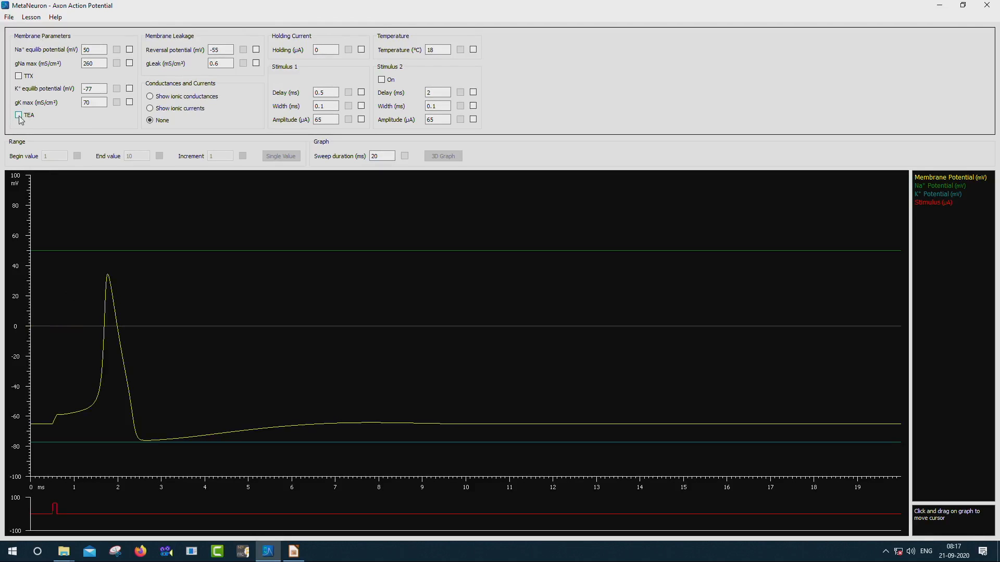
# Restore all lesson settings to their defaults.
pyautogui.click(30, 18)
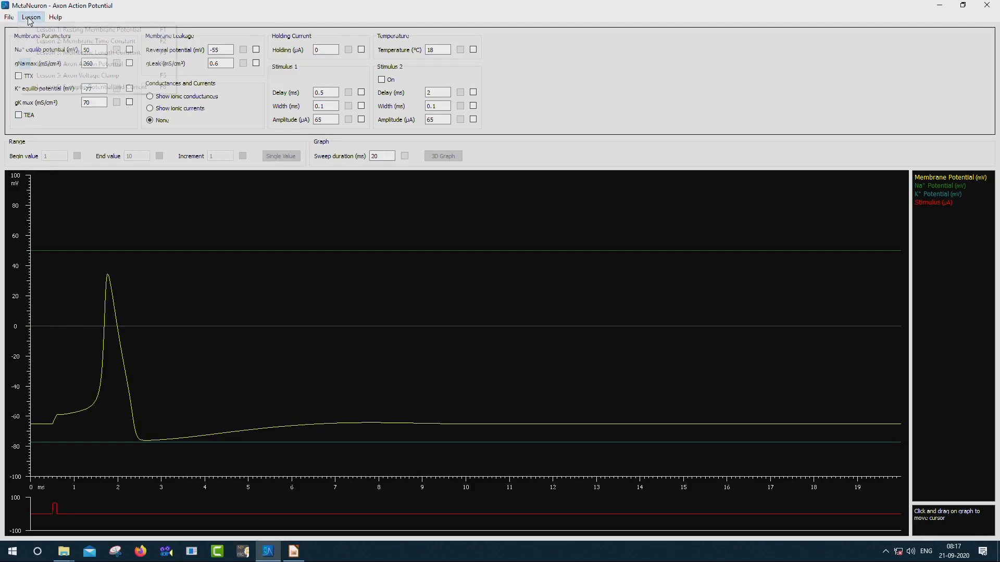
pyautogui.moveTo(10, 17)
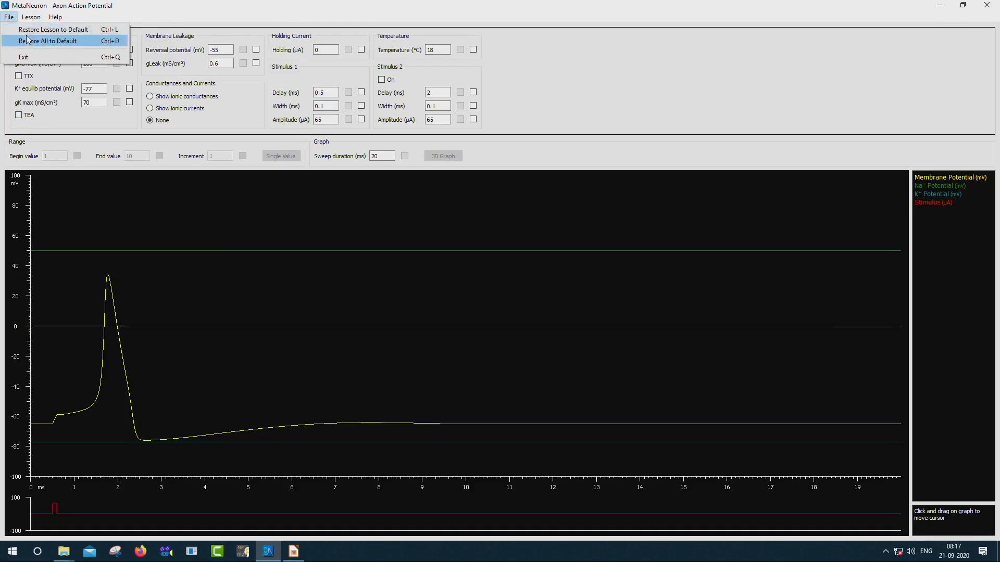
pyautogui.click(27, 41)
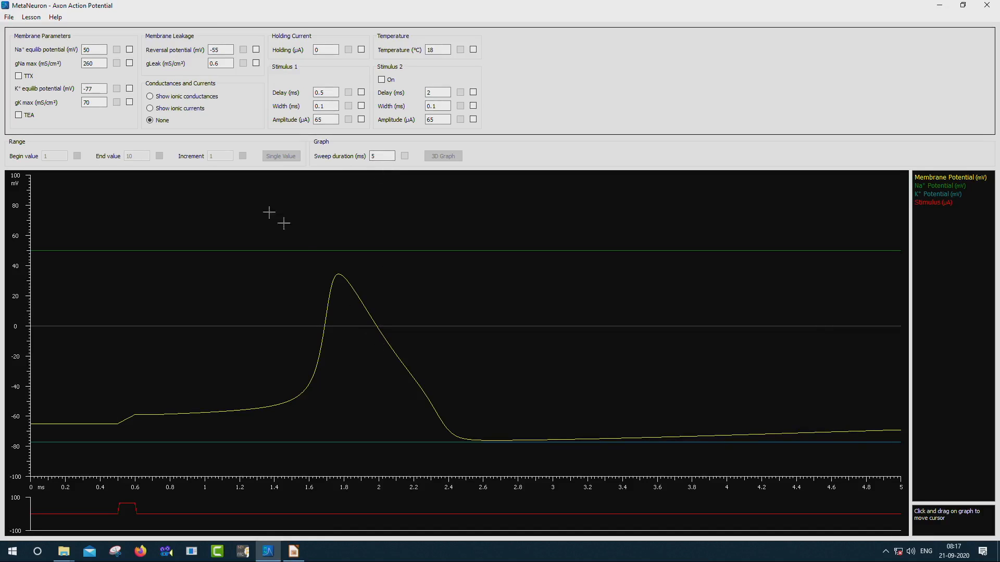
# Overlay the ionic conductances on the action potential graph, then hide them and display the ionic currents instead.
pyautogui.click(151, 97)
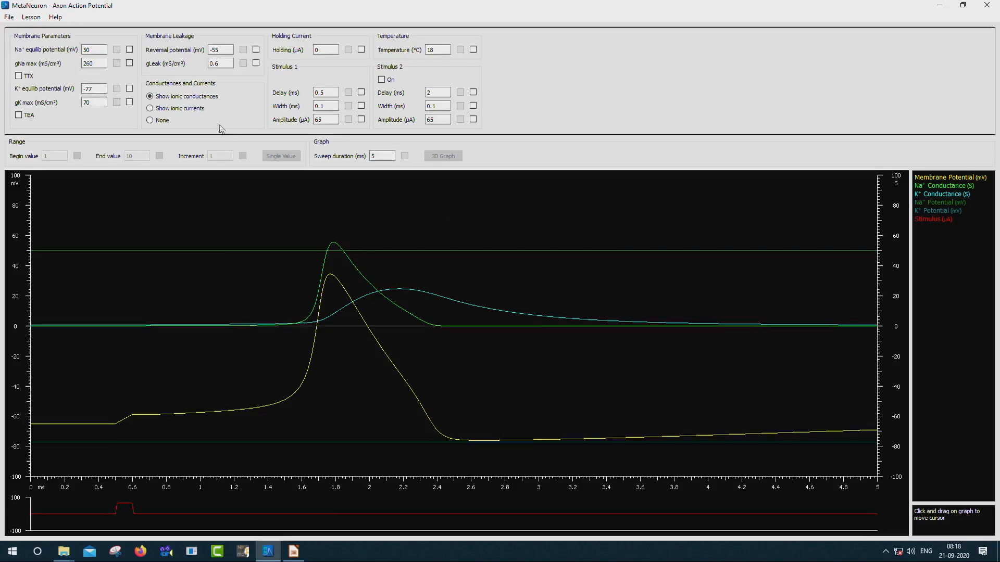
pyautogui.click(150, 121)
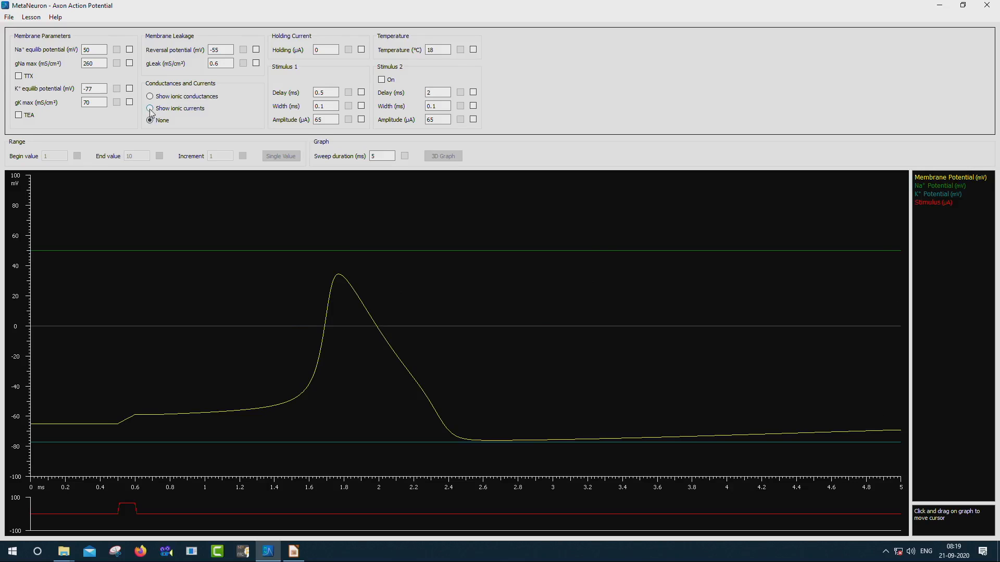
pyautogui.click(151, 109)
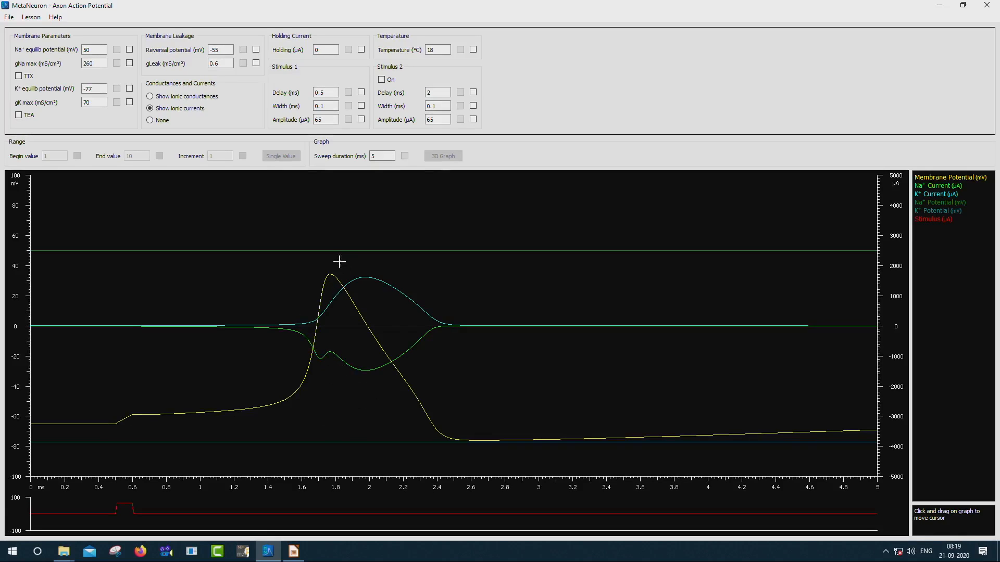
# Set the sweep duration to 20 ms with ionic currents displayed, then turn the conductance and current overlay off.
pyautogui.doubleClick(373, 156)
pyautogui.write('20')
pyautogui.press('Return')
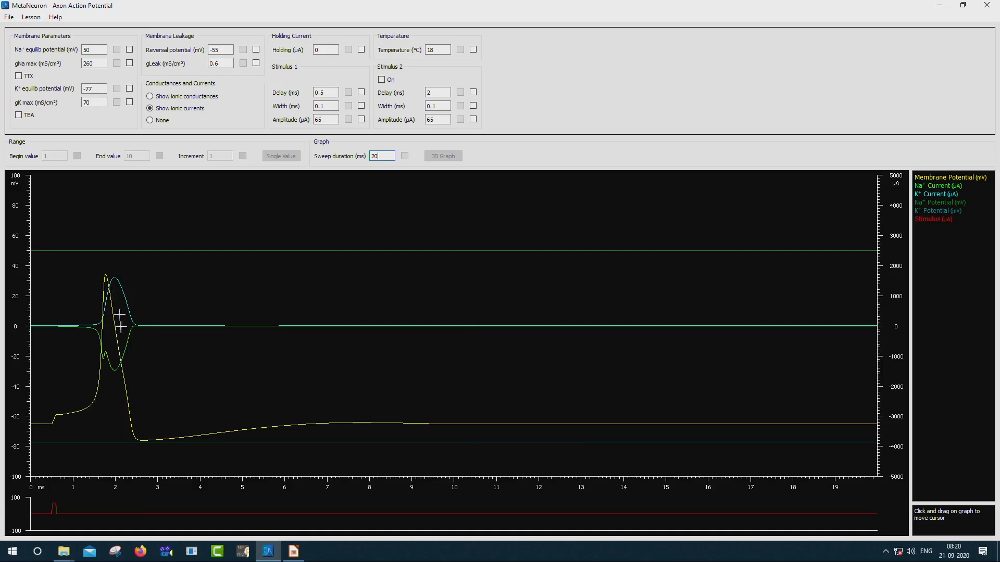
pyautogui.click(150, 121)
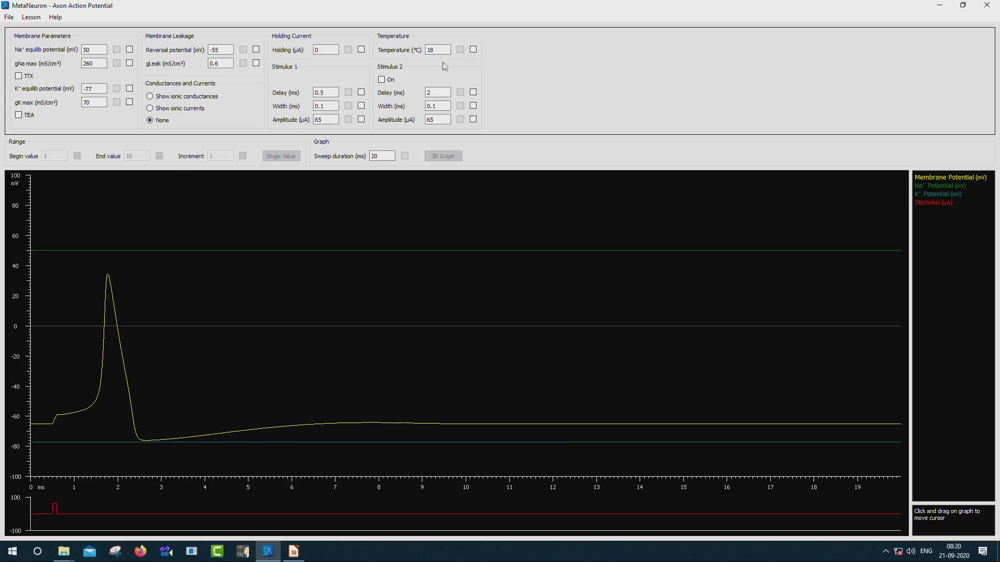
# Plot the action potential over a range of temperatures and set the sweep duration to 10 ms.
pyautogui.click(473, 50)
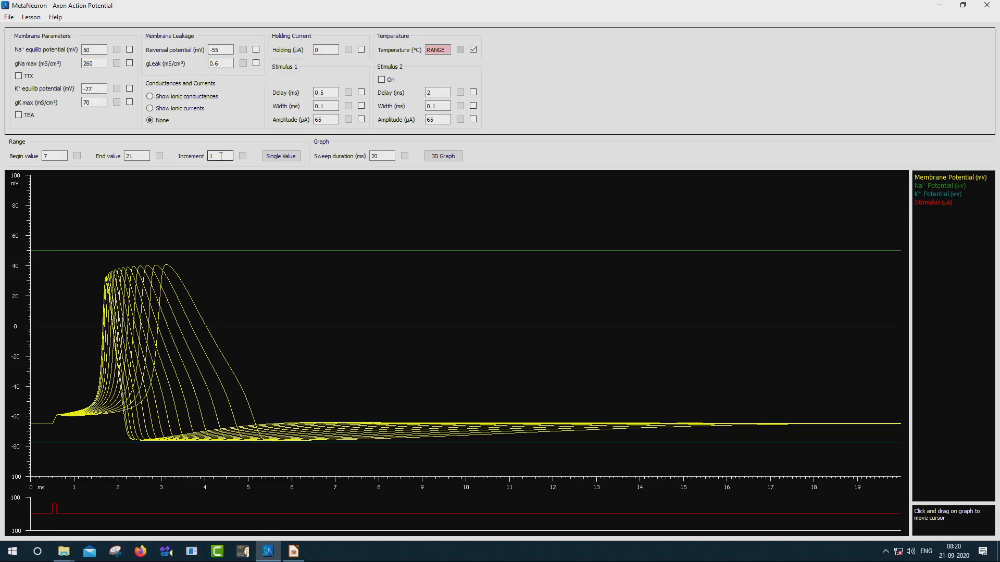
pyautogui.doubleClick(375, 157)
pyautogui.press('Return')
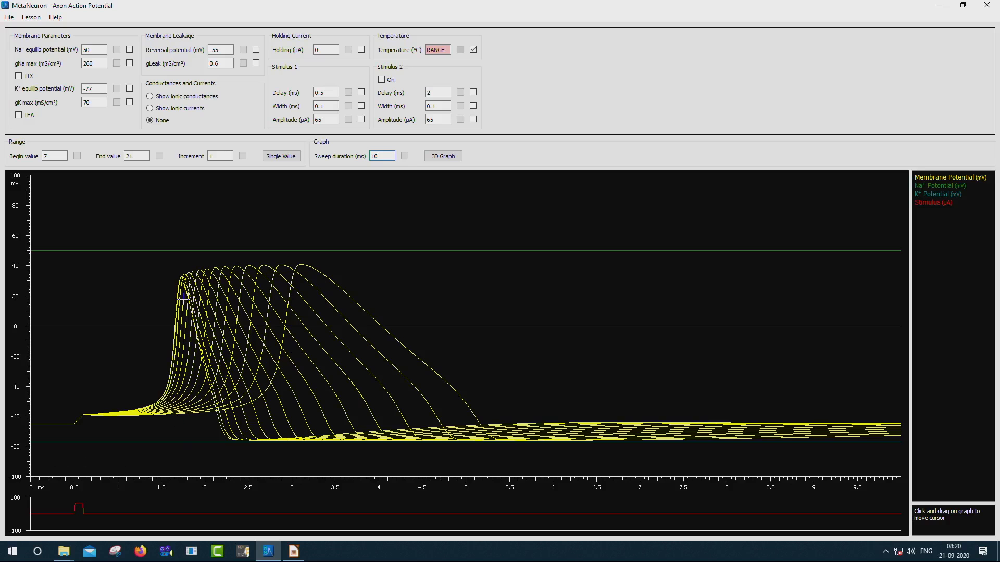
# Examine the temperature range in the 3D graph as a surface and as traces from several angles, then close it.
pyautogui.click(443, 156)
pyautogui.click(671, 161)
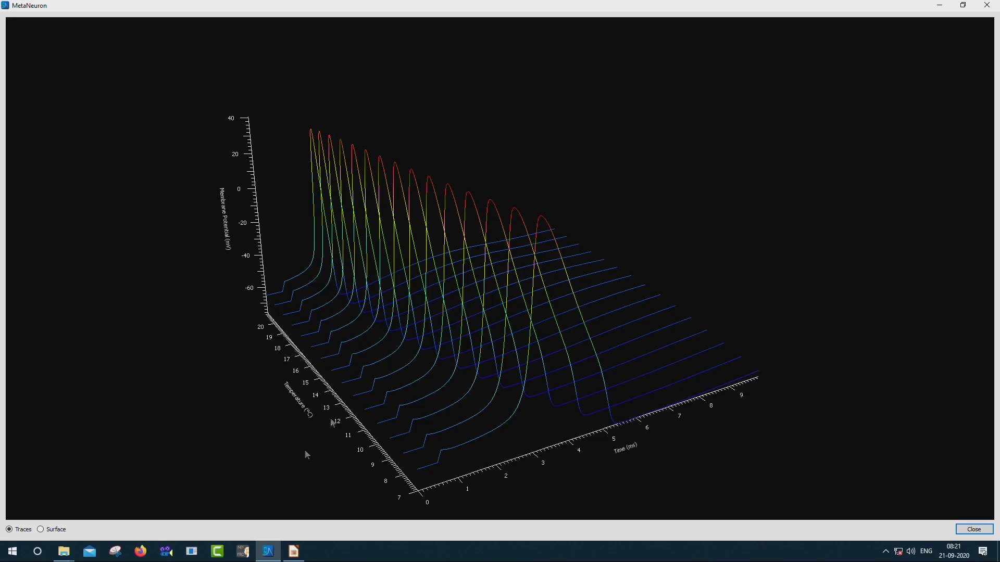
pyautogui.click(56, 531)
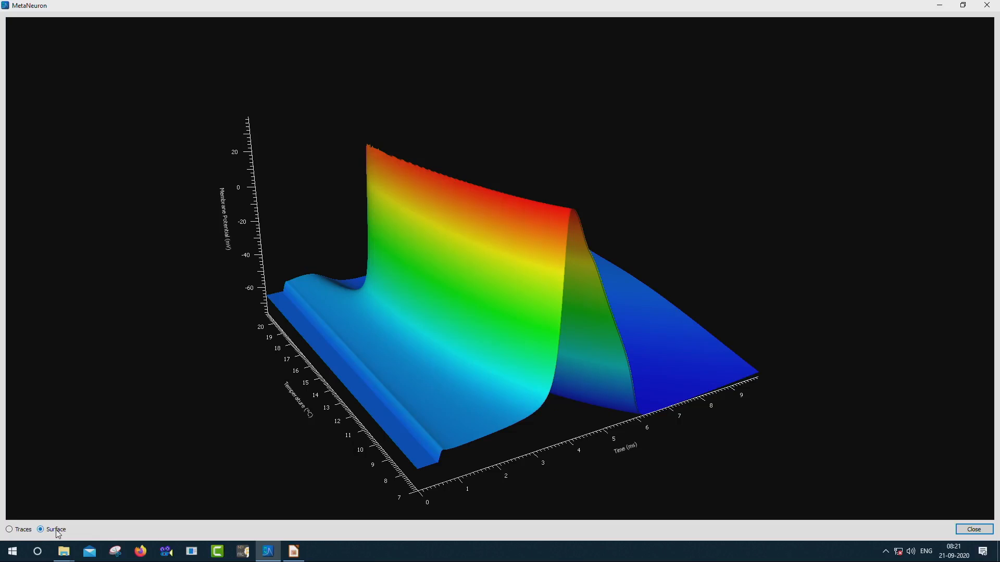
pyautogui.moveTo(623, 422); pyautogui.dragTo(521, 408)
pyautogui.moveTo(393, 391); pyautogui.dragTo(582, 400)
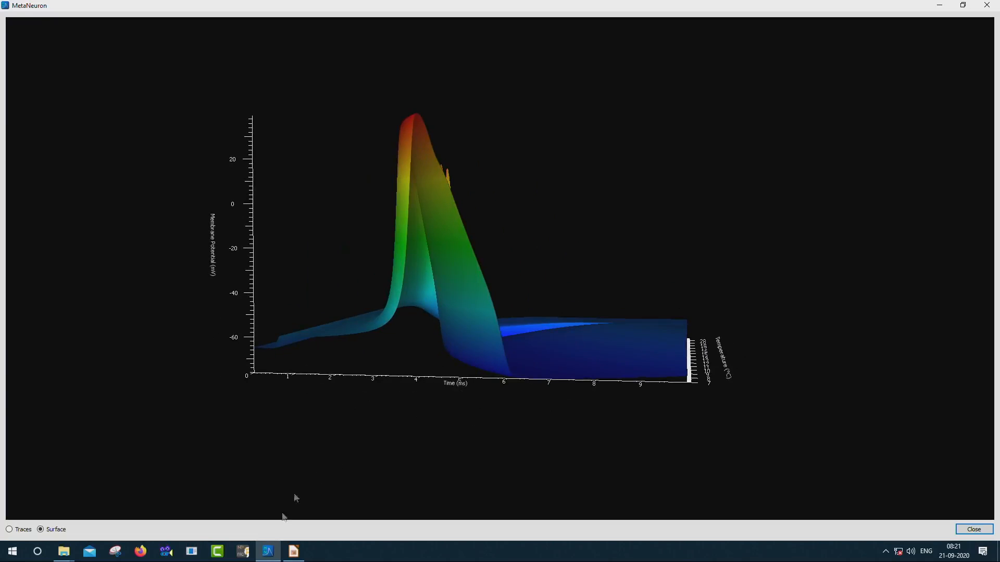
pyautogui.click(25, 530)
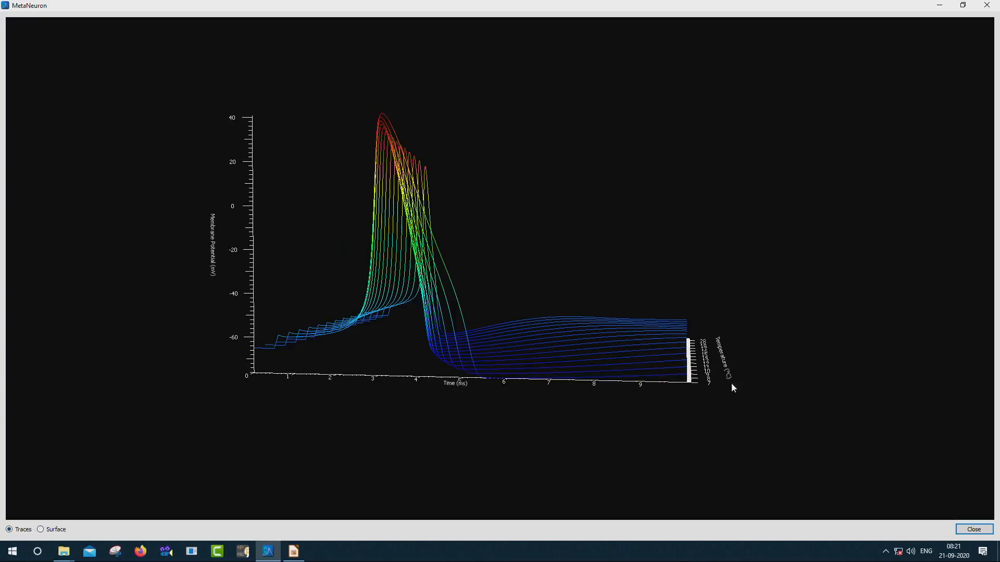
pyautogui.moveTo(581, 357); pyautogui.dragTo(428, 353)
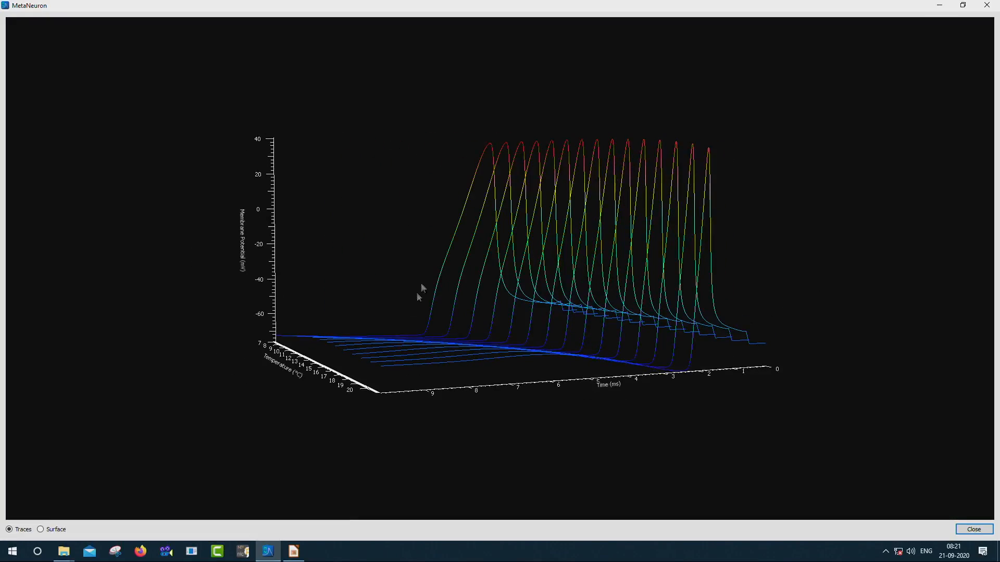
pyautogui.click(986, 6)
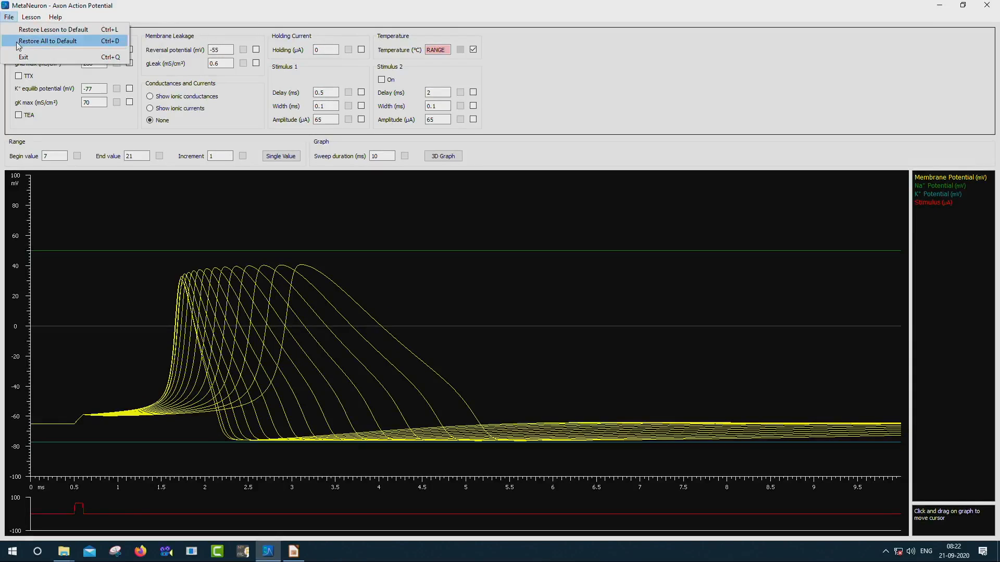
# Restore all lessons to their defaults and set the sweep duration to 10 ms.
pyautogui.click(18, 41)
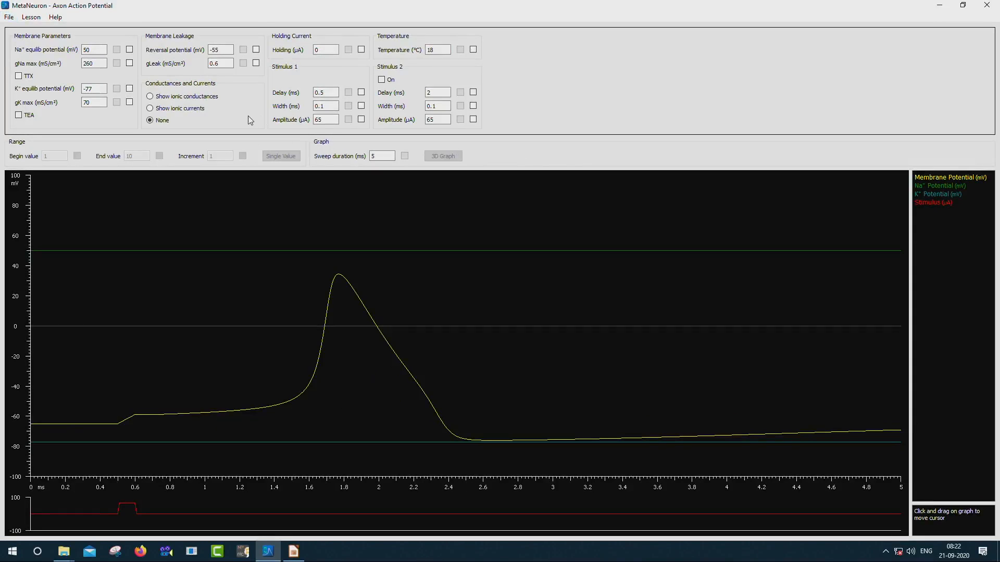
pyautogui.doubleClick(382, 156)
pyautogui.press('Return')
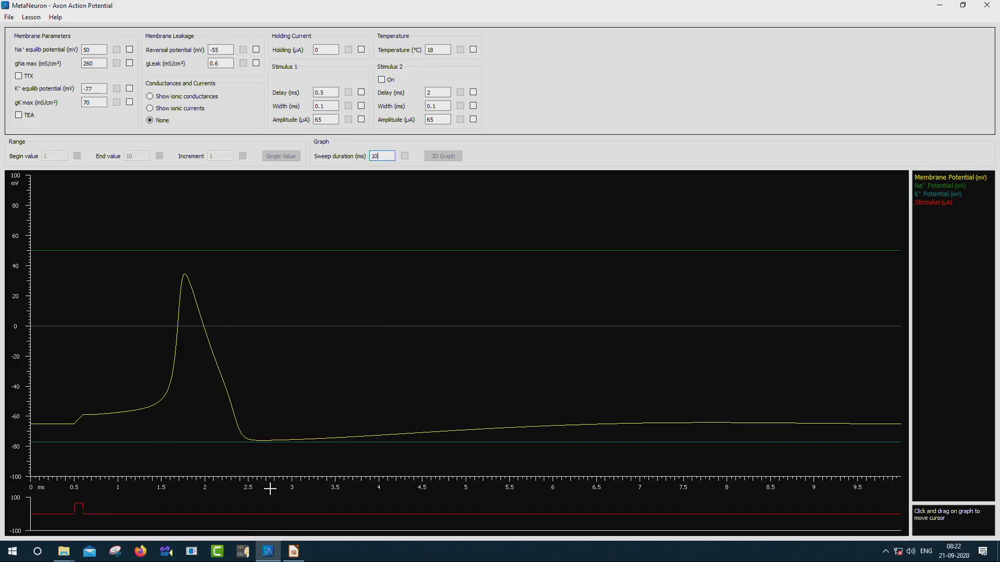
# Turn on Stimulus 2 with a 10 ms delay and set the sweep duration to 20 ms.
pyautogui.click(382, 80)
pyautogui.doubleClick(437, 93)
pyautogui.write('10')
pyautogui.press('Return')
pyautogui.doubleClick(377, 156)
pyautogui.write('20')
pyautogui.press('Return')
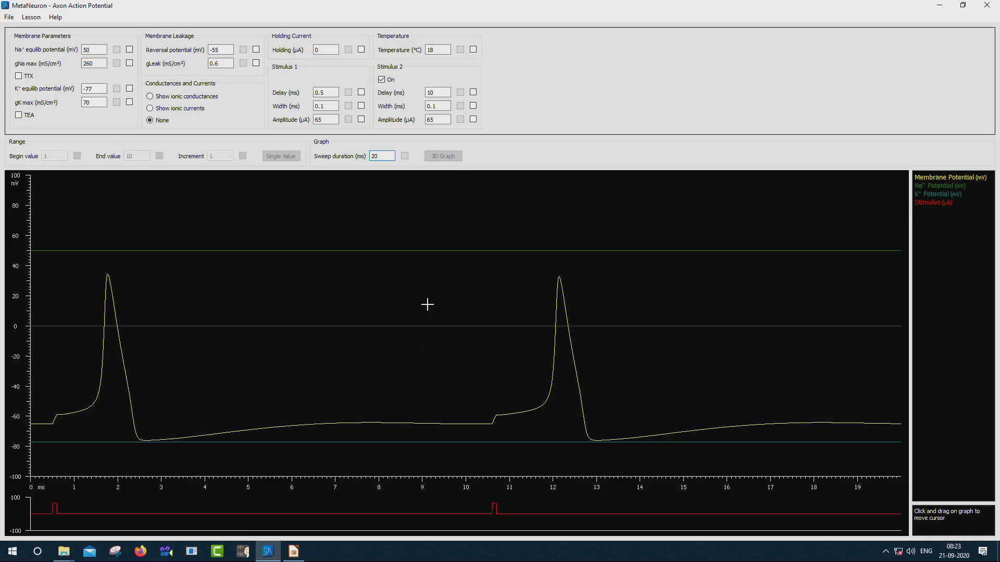
# Preview a range of Stimulus 2 delays, then return to a single delay and try 7 ms followed by 5 ms.
pyautogui.click(473, 93)
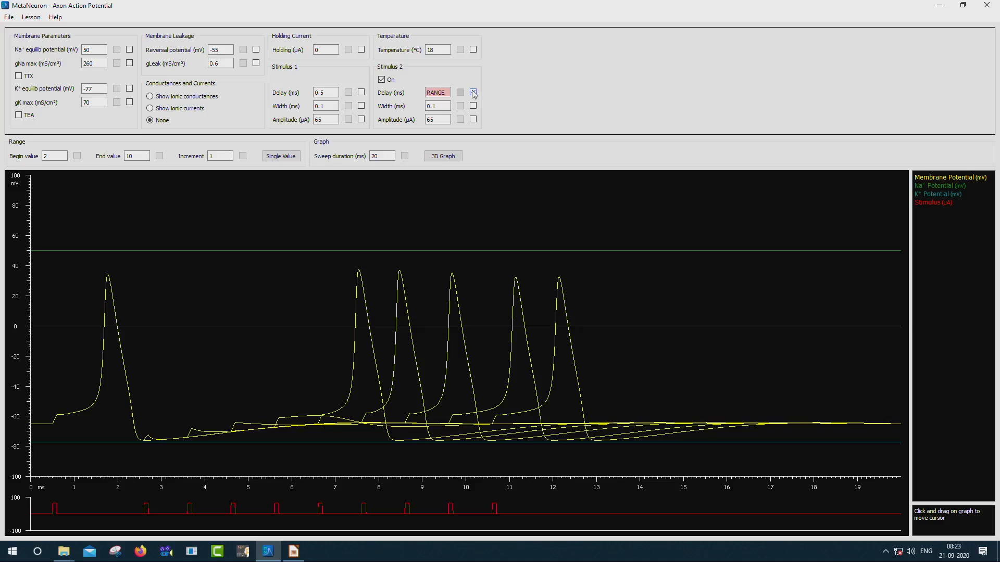
pyautogui.click(472, 94)
pyautogui.doubleClick(432, 93)
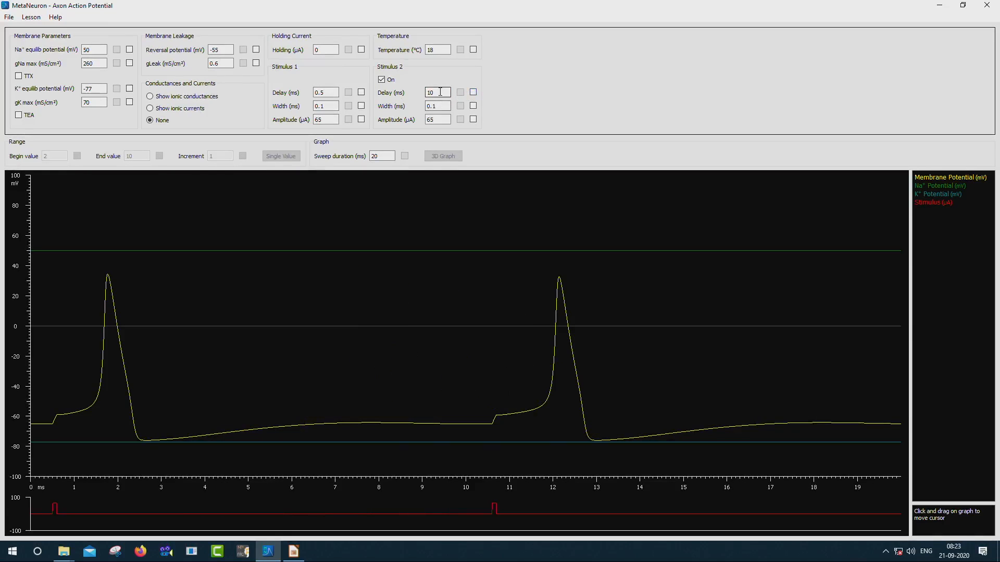
pyautogui.write('7')
pyautogui.moveTo(436, 92); pyautogui.dragTo(421, 93)
pyautogui.write('5')
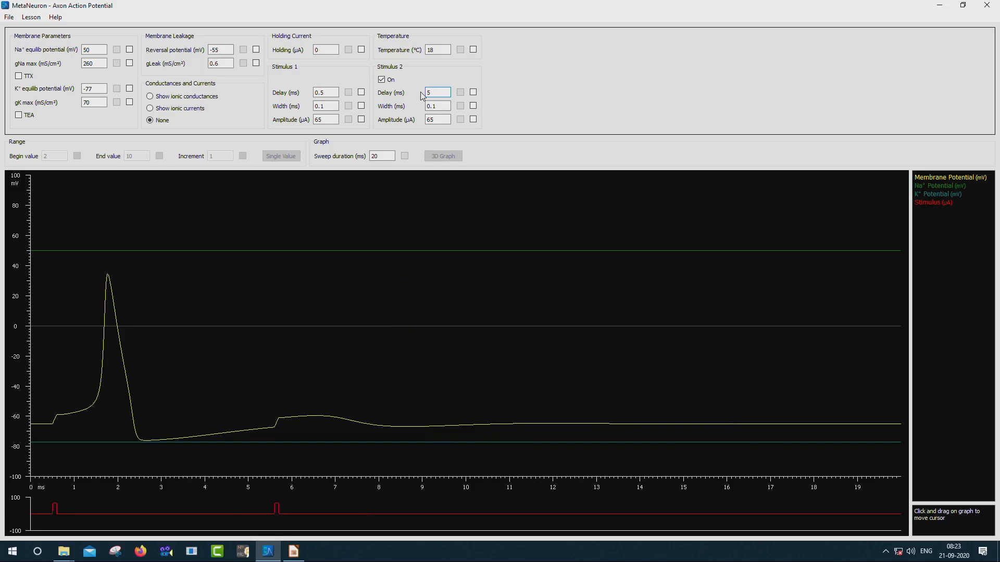
# Raise the Stimulus 2 amplitude to 100 µA, then set it back to 65 µA.
pyautogui.moveTo(446, 120); pyautogui.dragTo(417, 119)
pyautogui.write('100')
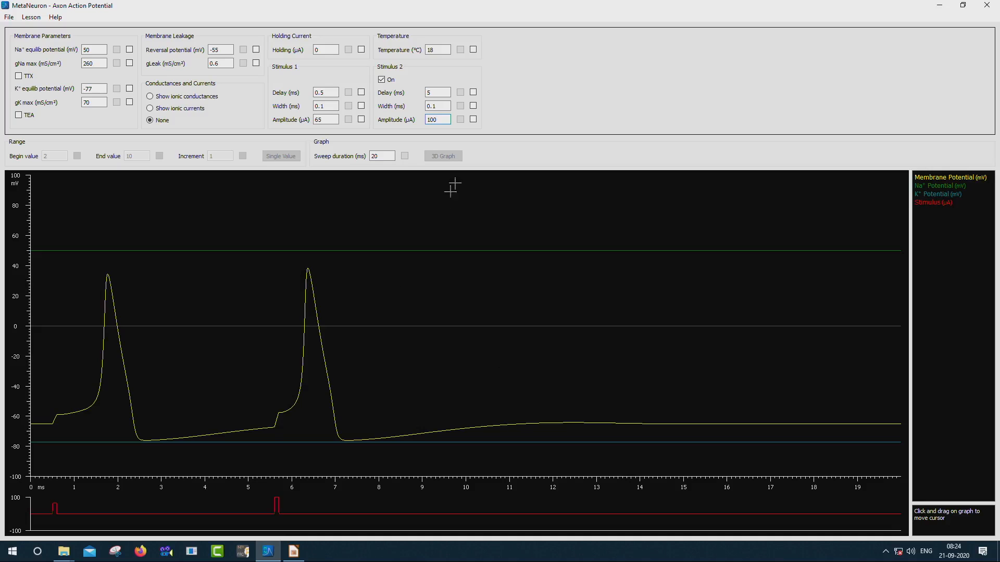
pyautogui.click(442, 117)
pyautogui.doubleClick(446, 118)
pyautogui.press('Return')
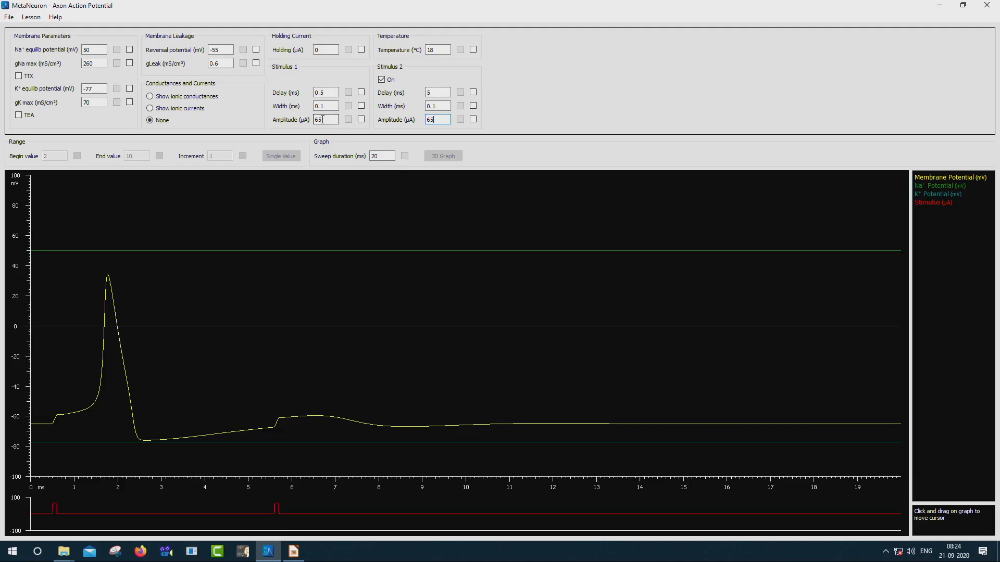
# Shorten the Stimulus 2 delay to 4 ms.
pyautogui.click(440, 119)
pyautogui.doubleClick(427, 93)
pyautogui.write('6')
pyautogui.press('Return')
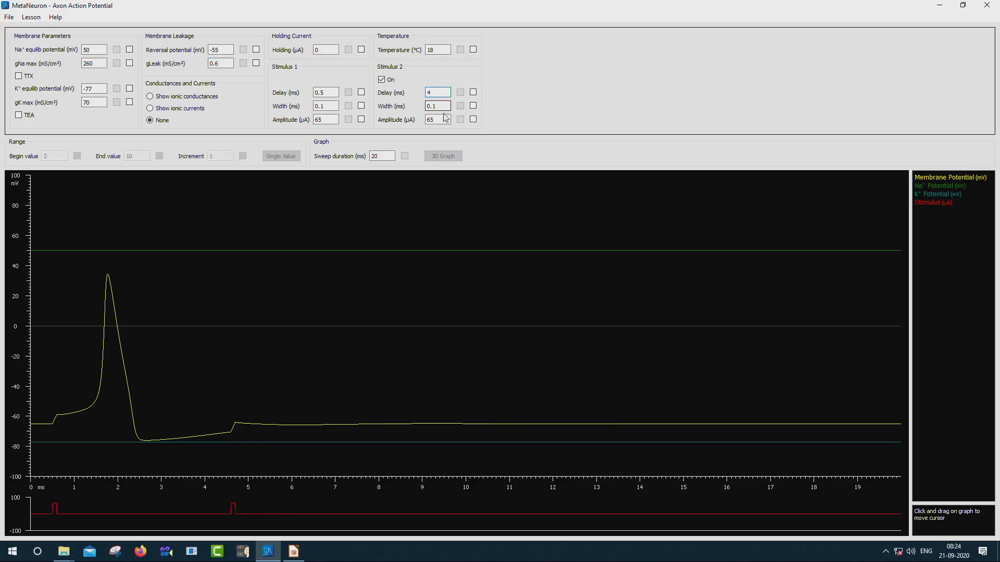
# Set the Stimulus 2 delay to 3 ms and its amplitude to 100 µA.
pyautogui.doubleClick(437, 92)
pyautogui.write('3')
pyautogui.press('Return')
pyautogui.press('Tab')
pyautogui.press('Tab')
pyautogui.write('100')
pyautogui.press('Return')
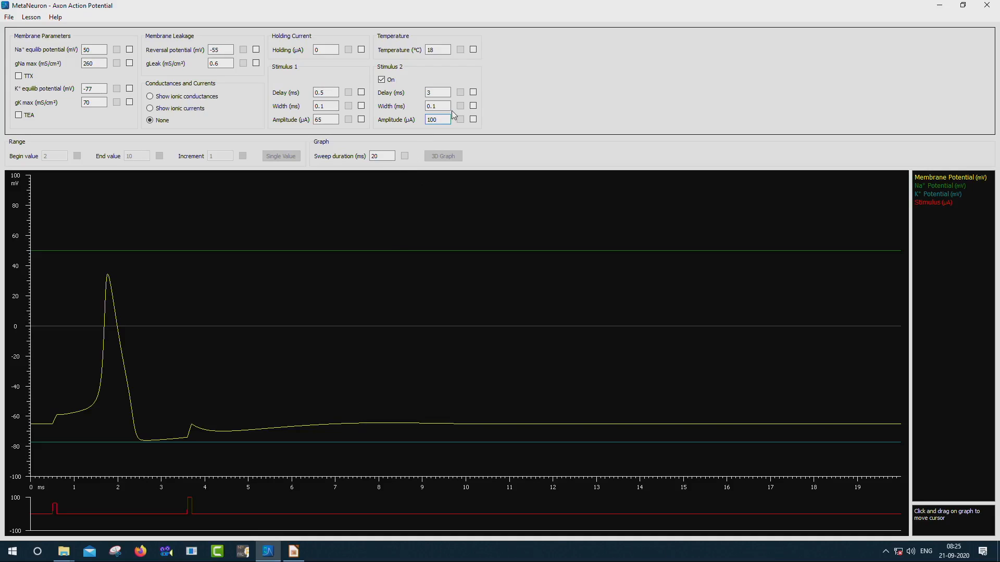
# Lengthen the Stimulus 2 delay to 5 ms and then to 10 ms.
pyautogui.doubleClick(431, 93)
pyautogui.write('5')
pyautogui.press('Return')
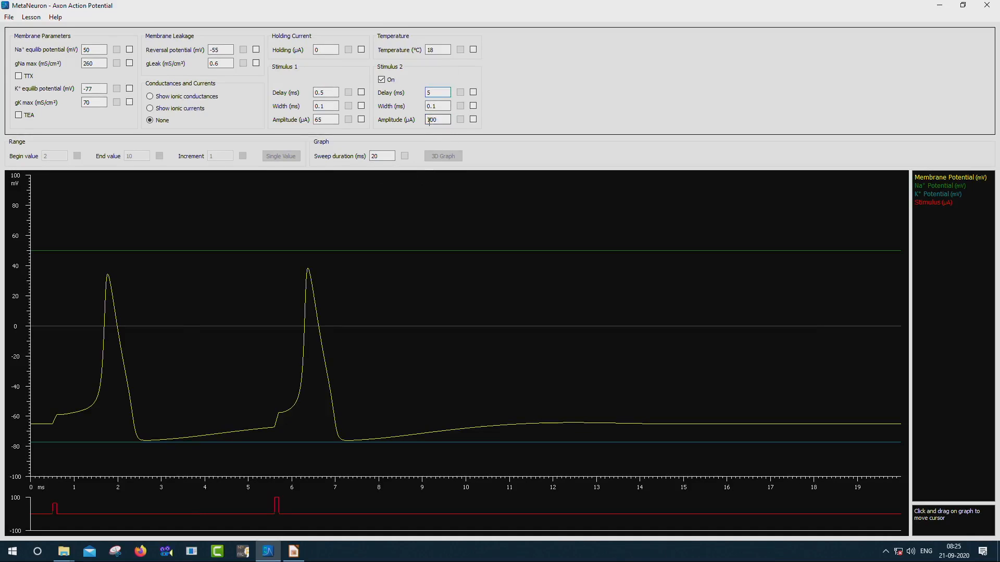
pyautogui.doubleClick(431, 93)
pyautogui.write('10')
pyautogui.press('Return')
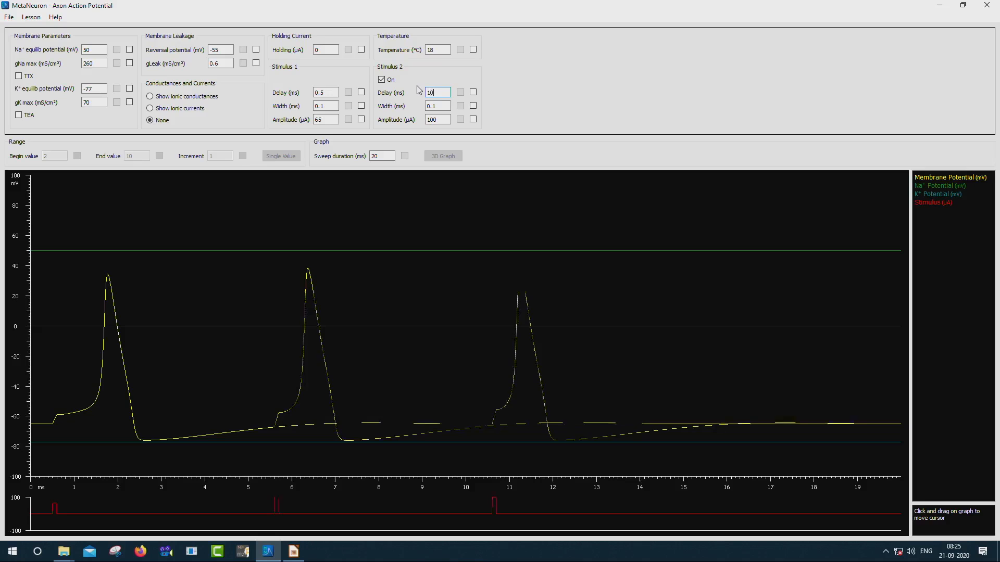
# Set the Stimulus 2 amplitude to 65 µA.
pyautogui.doubleClick(433, 119)
pyautogui.write('65')
pyautogui.press('Return')
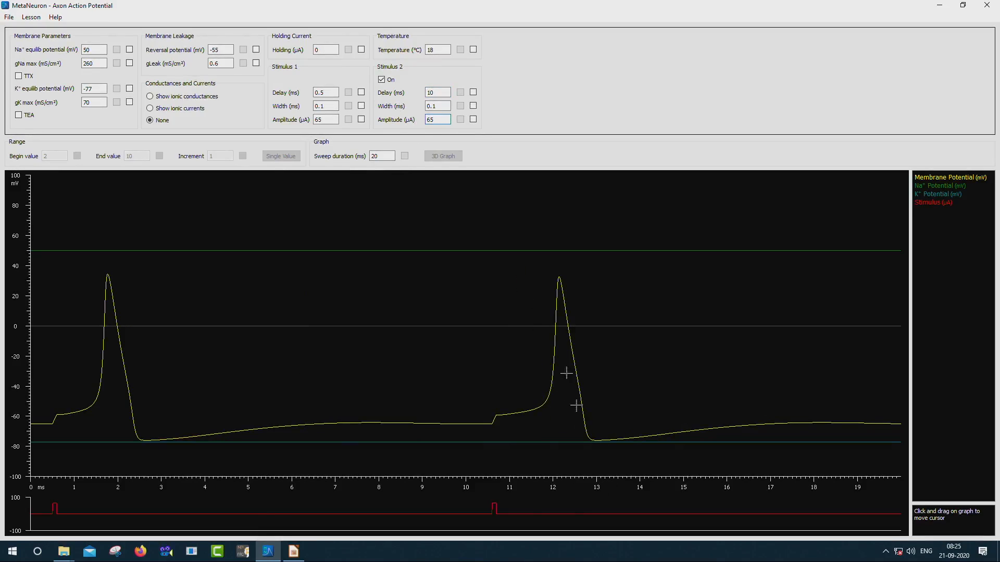
pyautogui.click(436, 120)
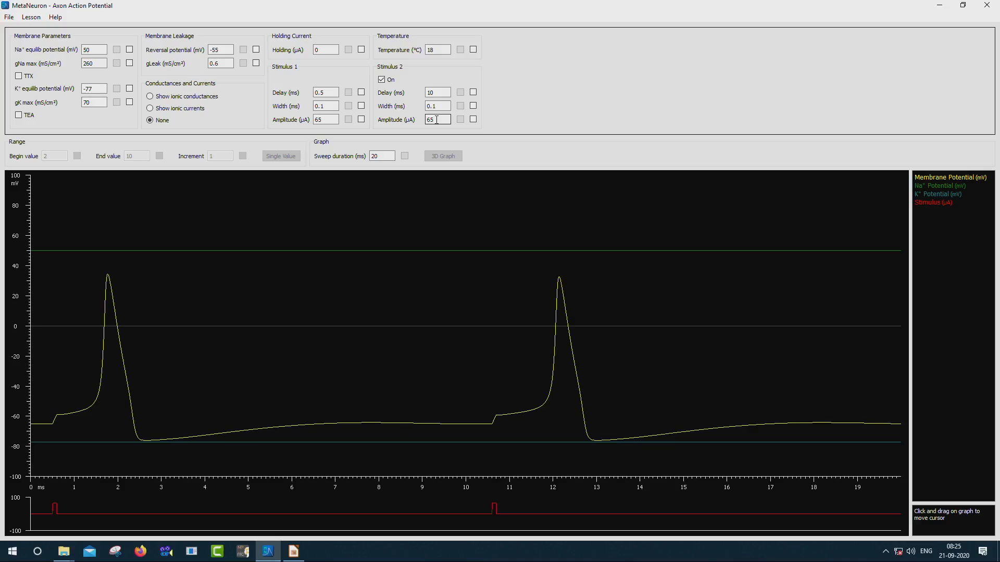